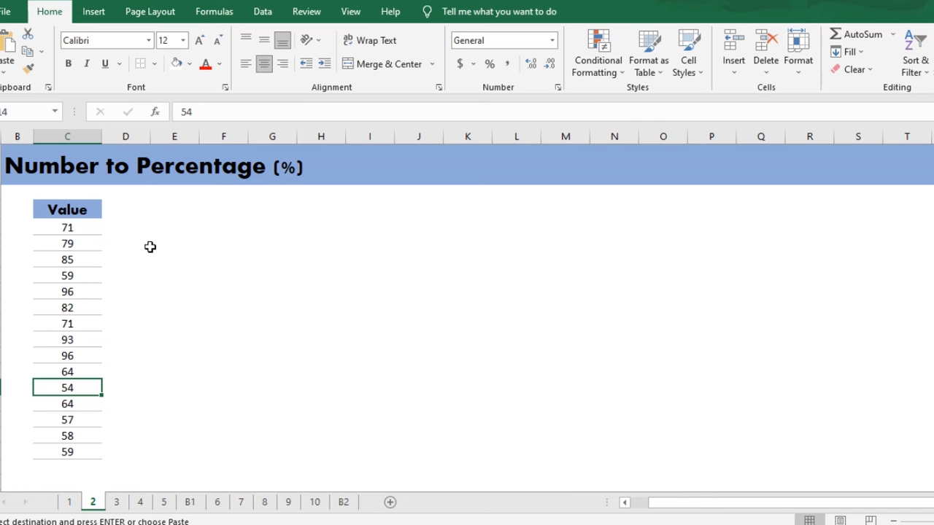
pyautogui.moveTo(86, 227); pyautogui.dragTo(82, 453)
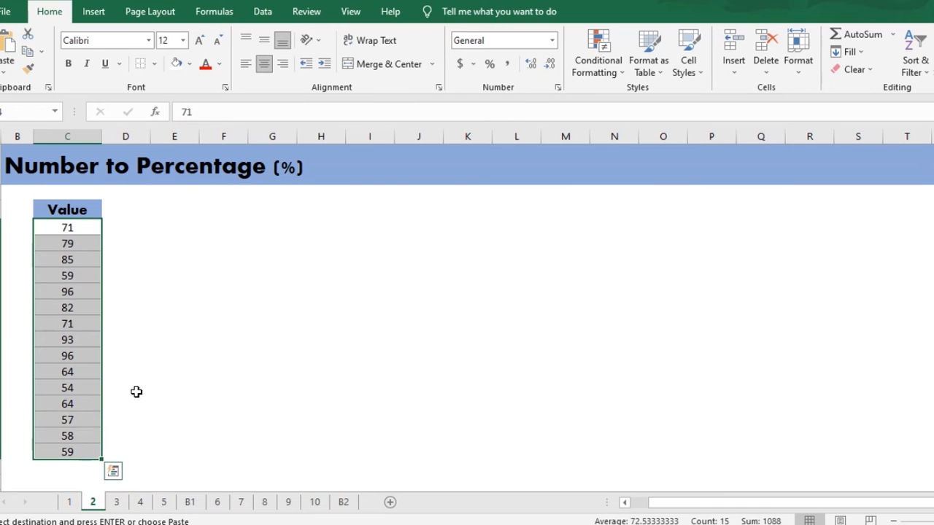
pyautogui.click(172, 343)
pyautogui.click(204, 243)
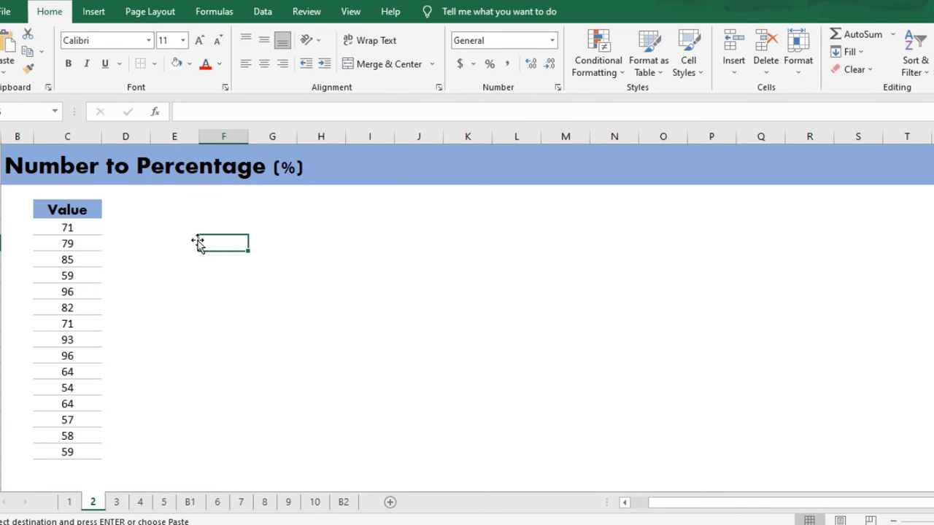
pyautogui.click(163, 222)
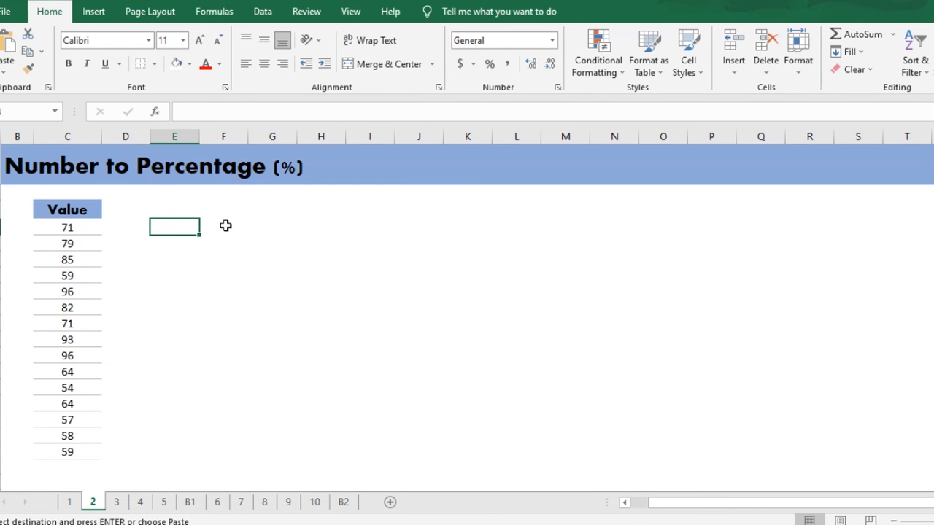
pyautogui.click(179, 246)
pyautogui.click(185, 220)
pyautogui.click(244, 211)
# Enter 100 in cell G3 as a helper value beside the Value column
pyautogui.click(279, 219)
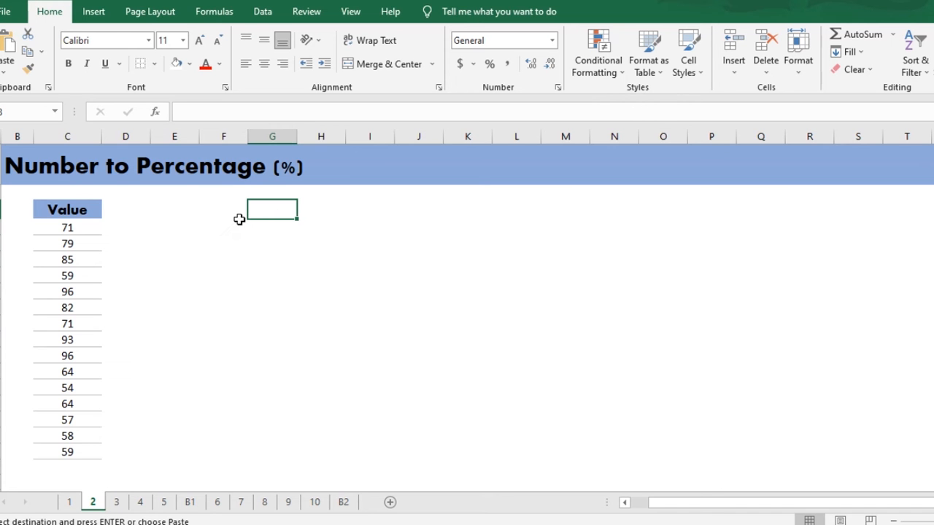
pyautogui.write('100')
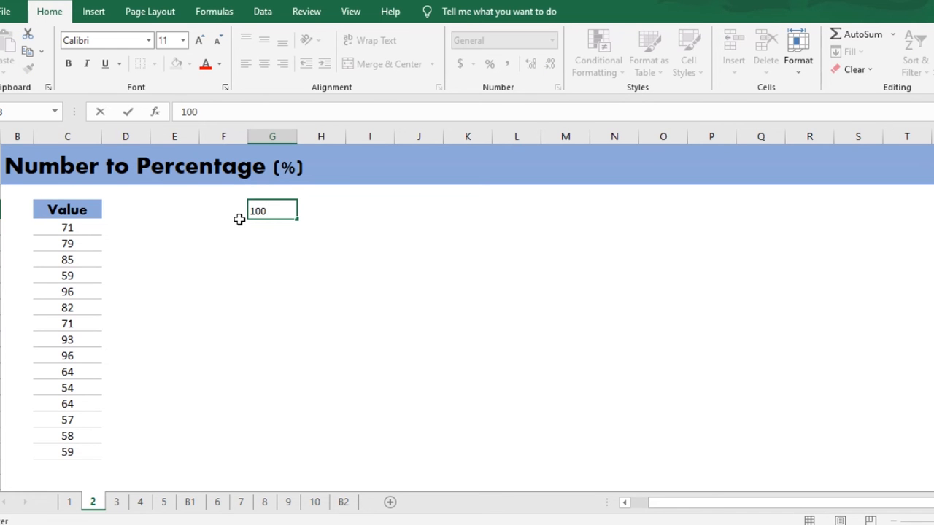
pyautogui.click(287, 244)
# Copy the 100 in G3 and divide all numbers in the Value column by it using Paste Special with Divide
pyautogui.click(284, 210)
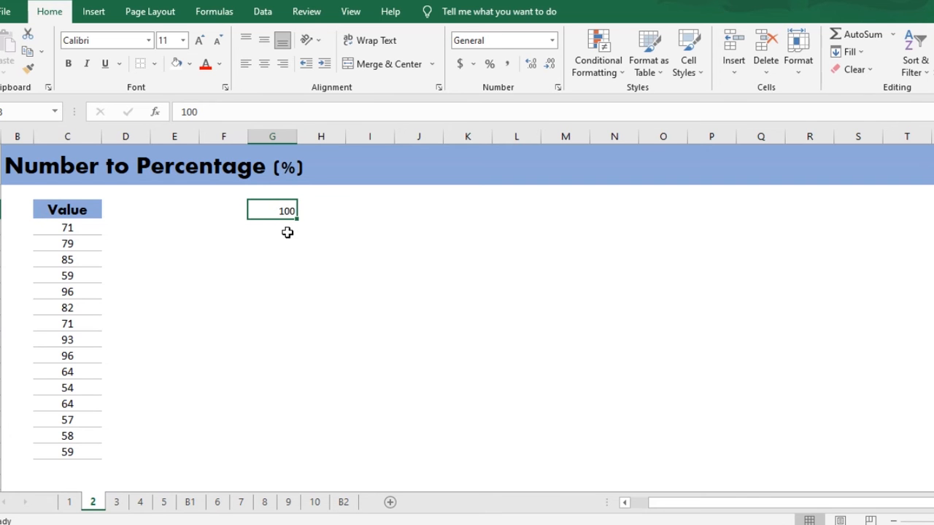
pyautogui.hotkey('ctrl', 'c')
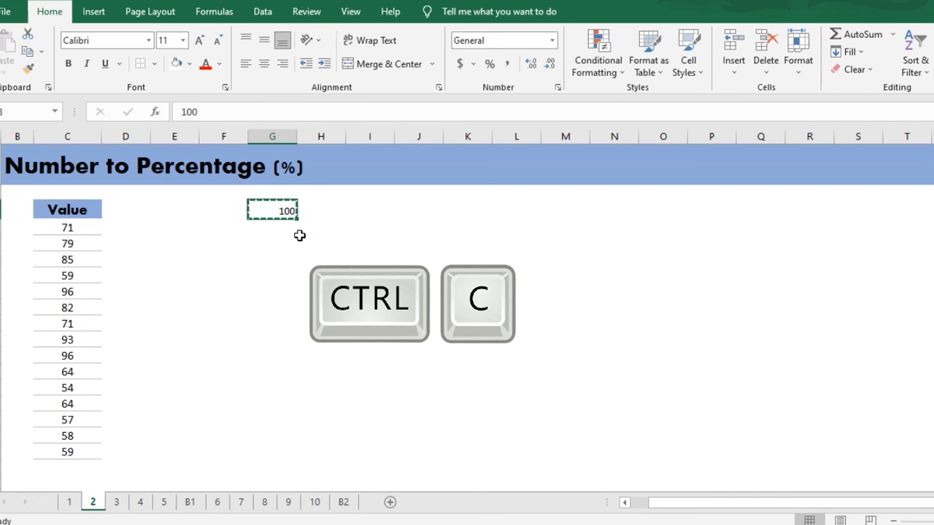
pyautogui.click(76, 227)
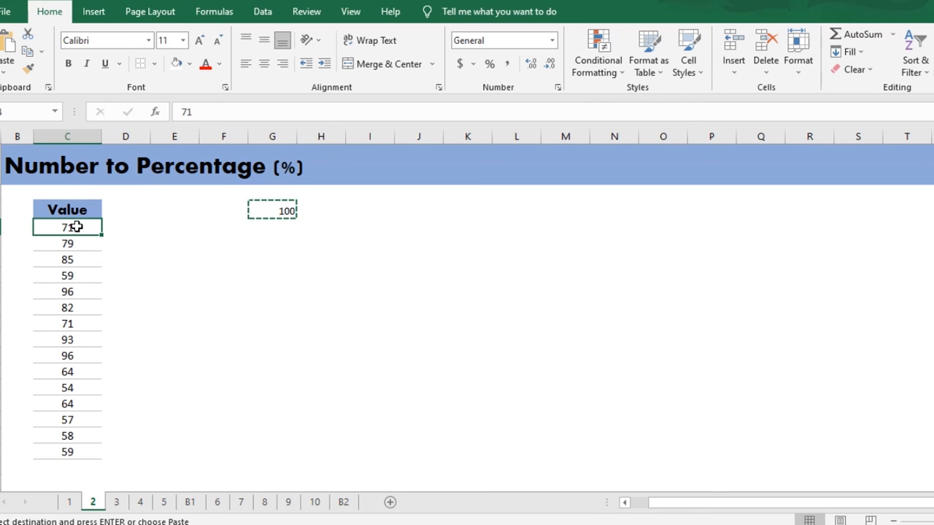
pyautogui.moveTo(77, 227); pyautogui.dragTo(66, 448)
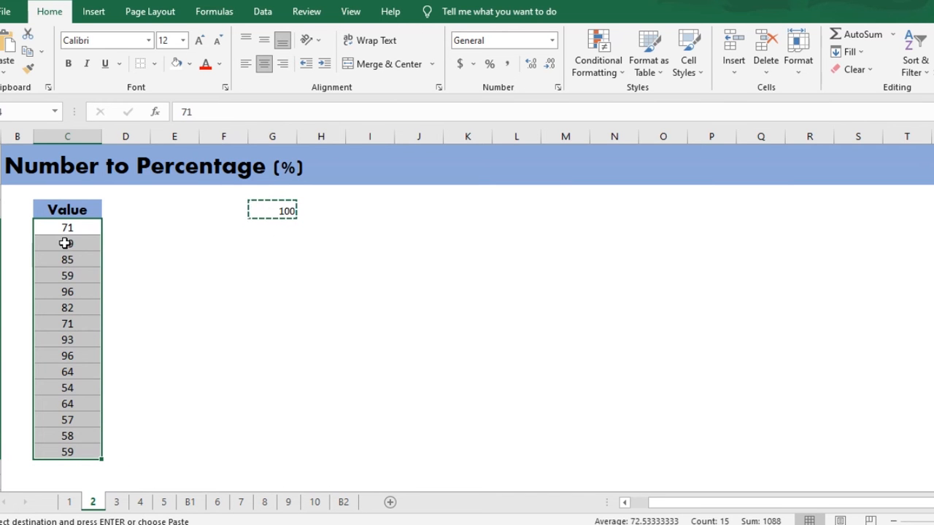
pyautogui.rightClick(66, 242)
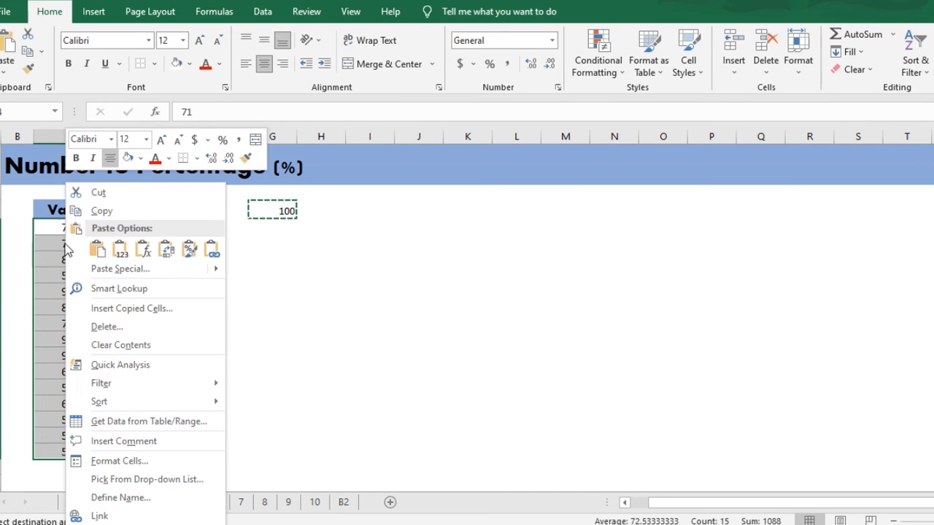
pyautogui.click(113, 270)
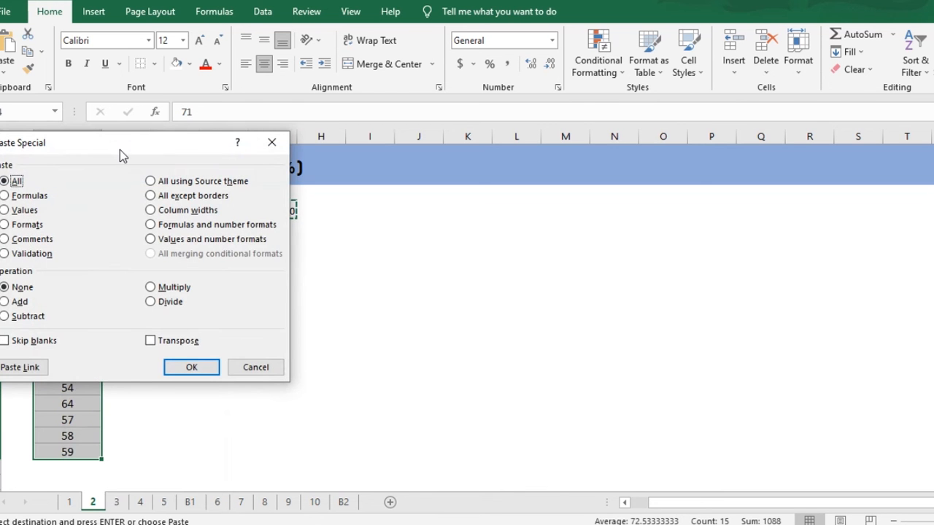
pyautogui.moveTo(119, 150); pyautogui.dragTo(420, 241)
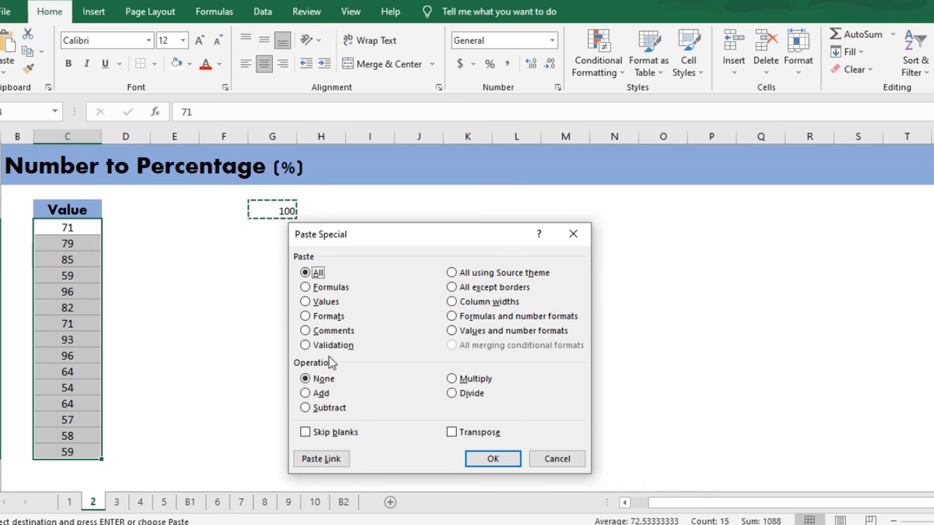
pyautogui.click(453, 394)
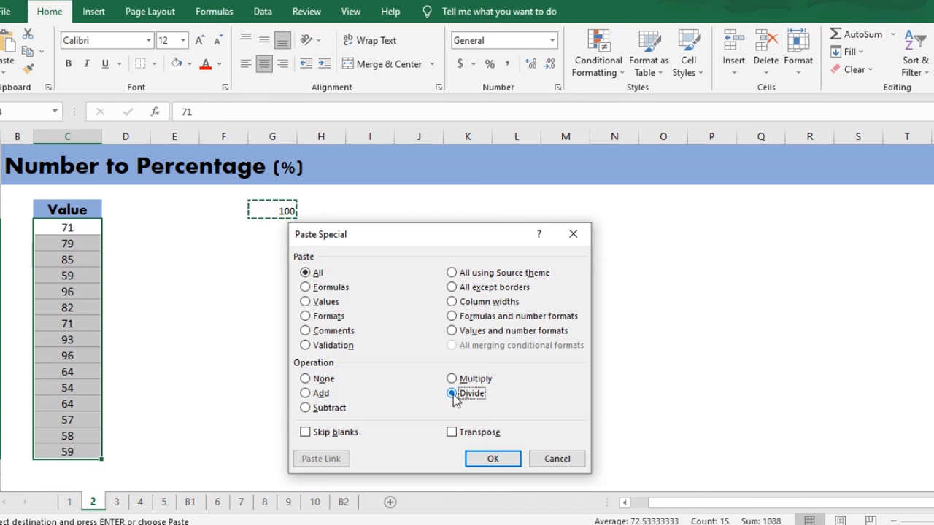
pyautogui.click(492, 458)
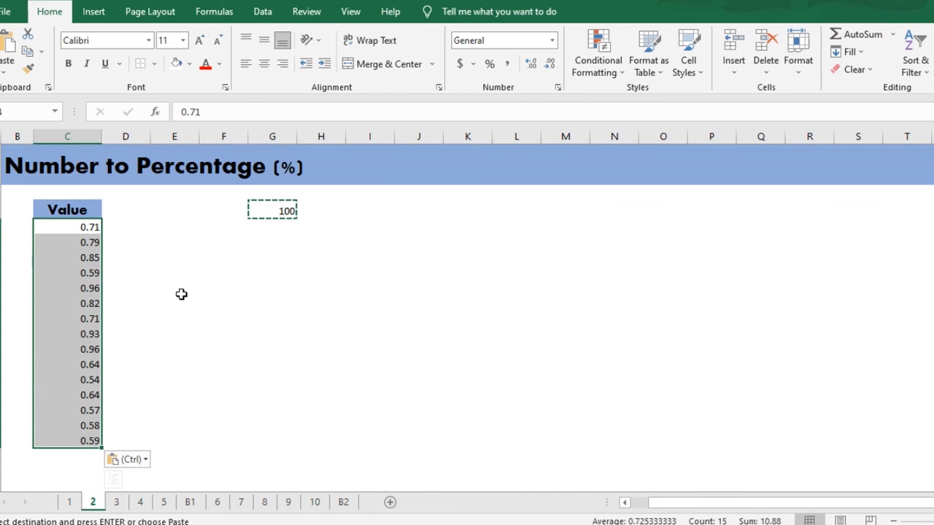
pyautogui.click(153, 248)
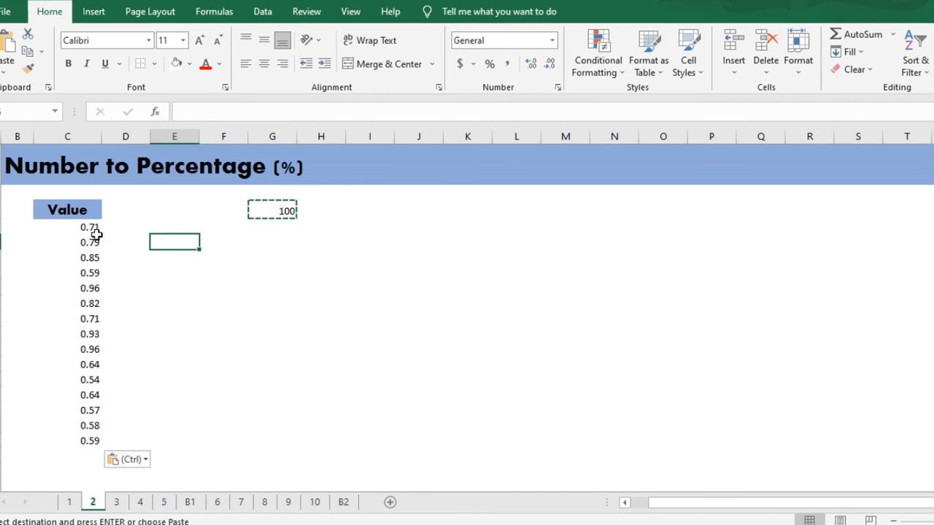
# Format all the decimals in the Value column as percentages
pyautogui.moveTo(89, 227); pyautogui.dragTo(84, 436)
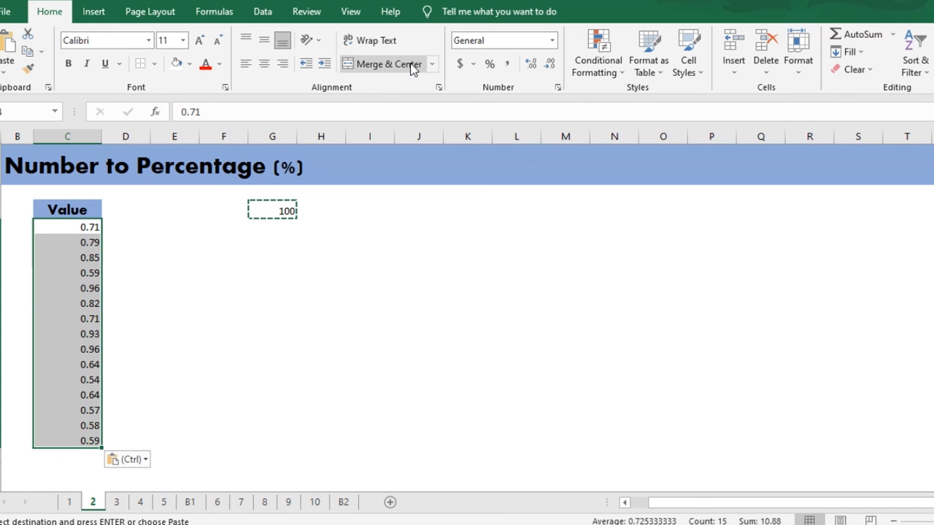
pyautogui.click(490, 63)
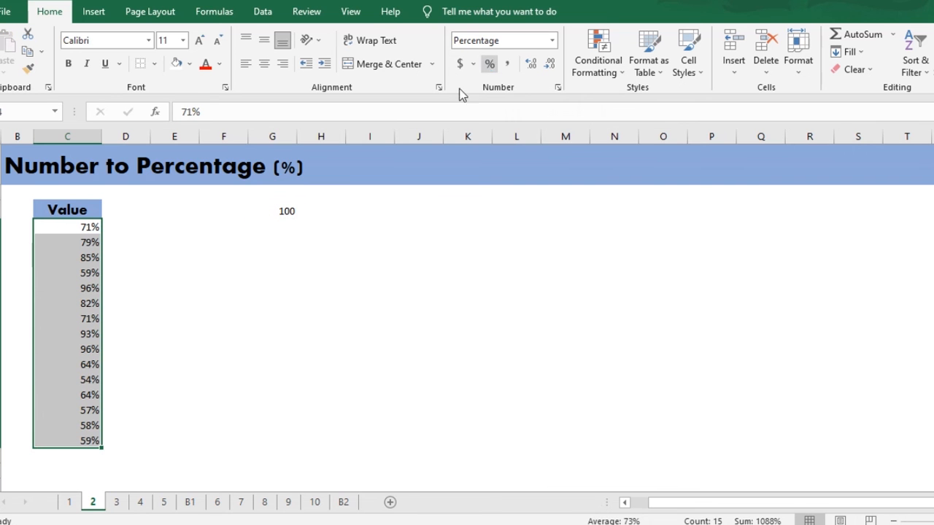
pyautogui.click(145, 244)
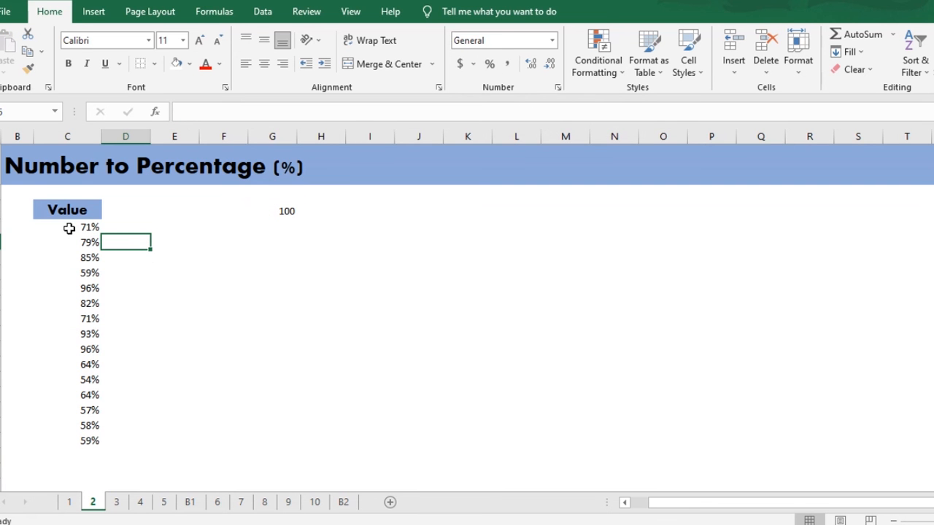
pyautogui.moveTo(68, 228); pyautogui.dragTo(83, 439)
pyautogui.click(223, 348)
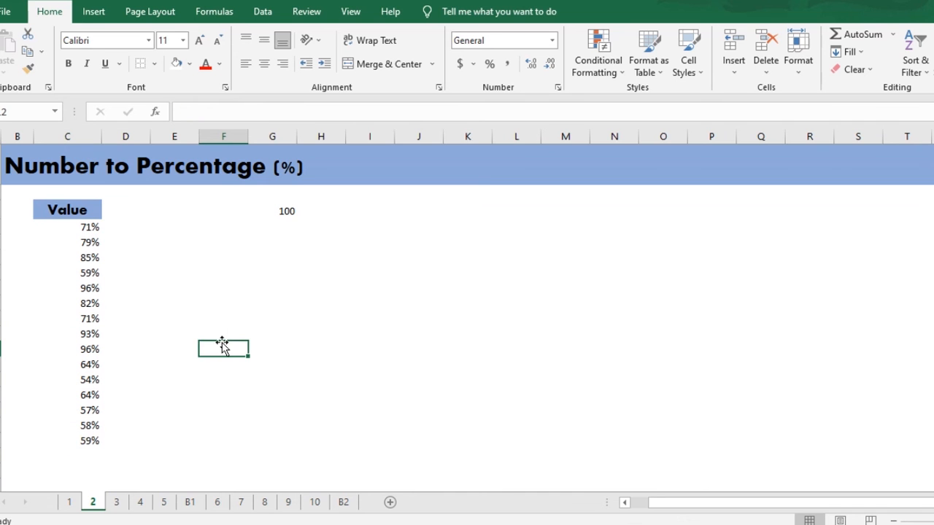
pyautogui.click(183, 285)
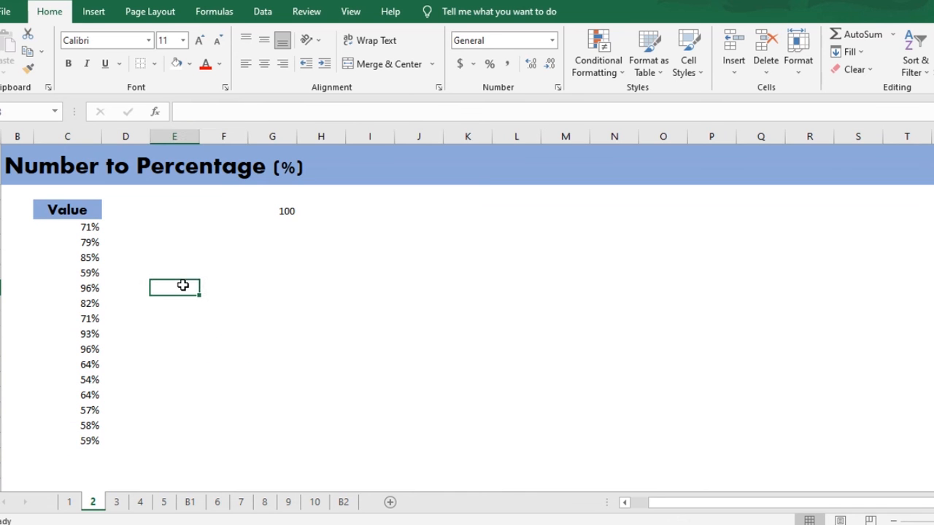
pyautogui.click(289, 213)
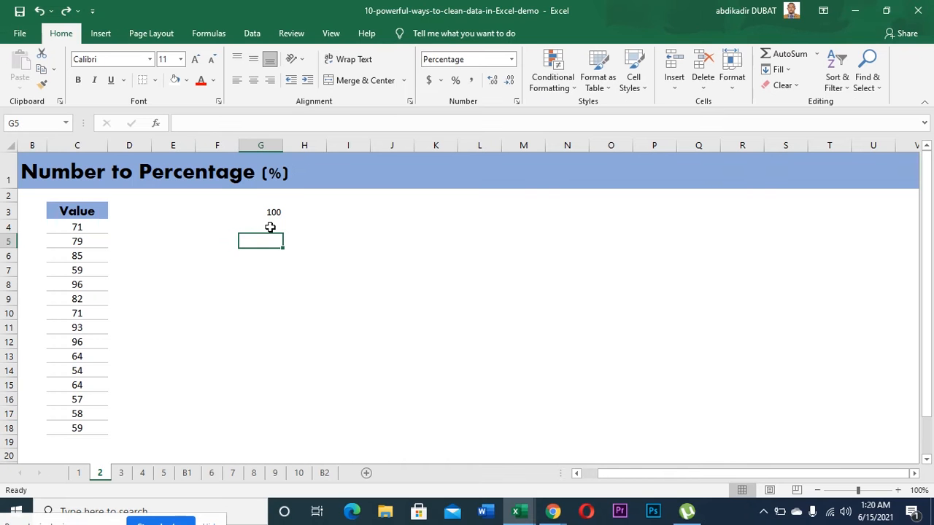
# Enter 1% in cell G4, directly below the 100
pyautogui.click(270, 227)
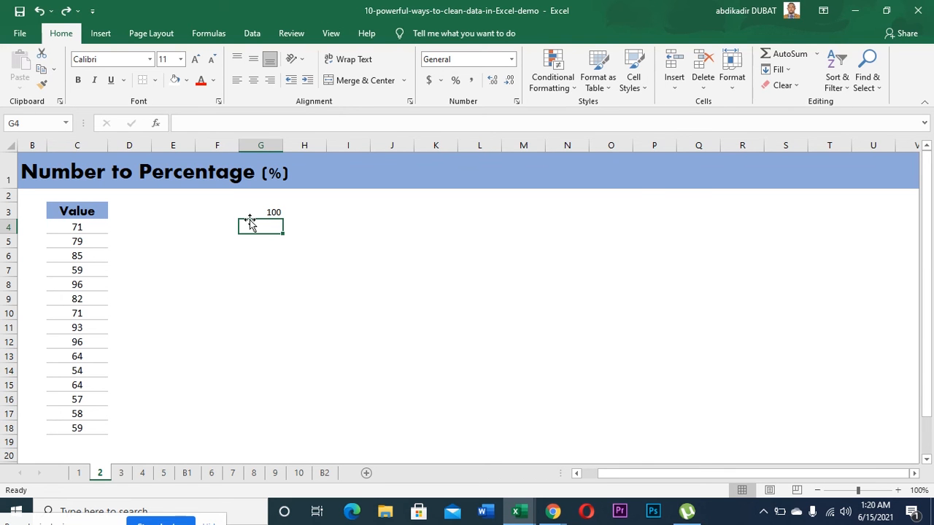
pyautogui.write('1')
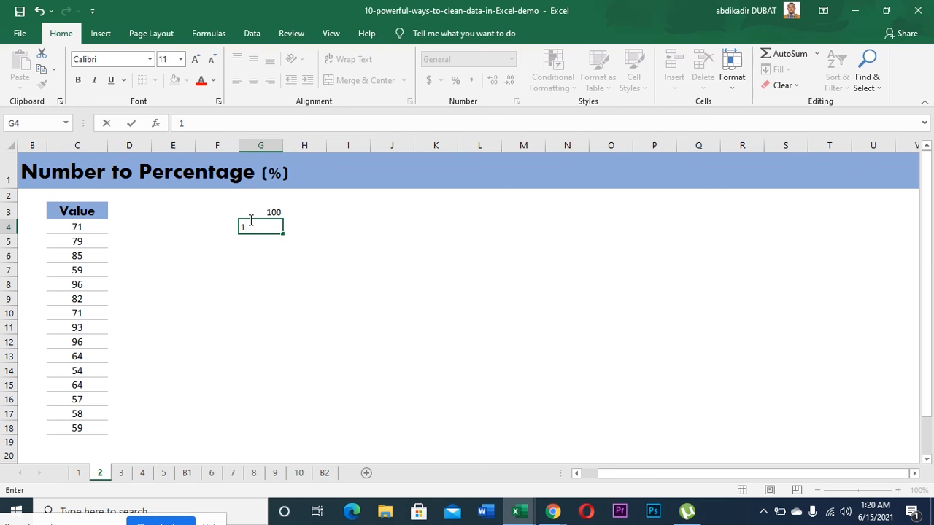
pyautogui.write('%')
pyautogui.press('Return')
# Copy the 1% in G4 and multiply the Value cells C4:C18 by it using Paste Special with Multiply
pyautogui.click(275, 226)
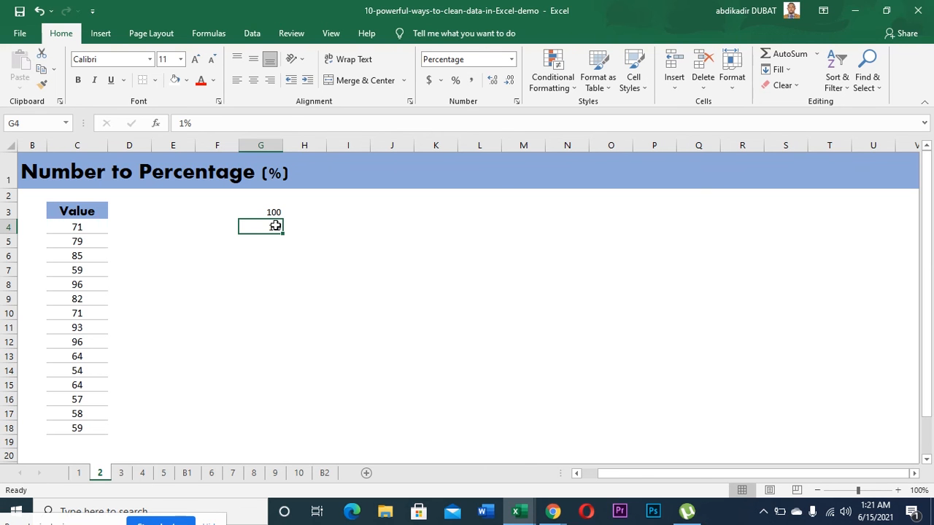
pyautogui.hotkey('ctrl', 'c')
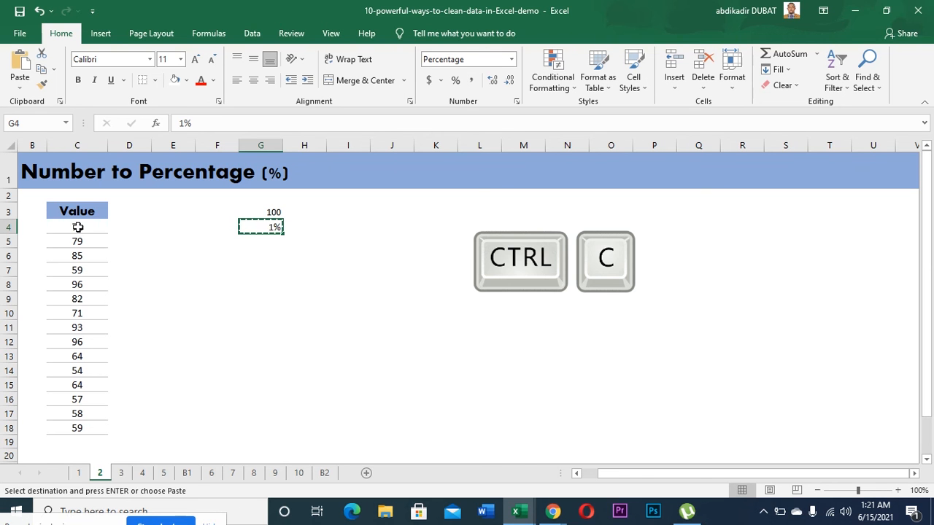
pyautogui.click(78, 226)
pyautogui.moveTo(78, 227); pyautogui.dragTo(84, 426)
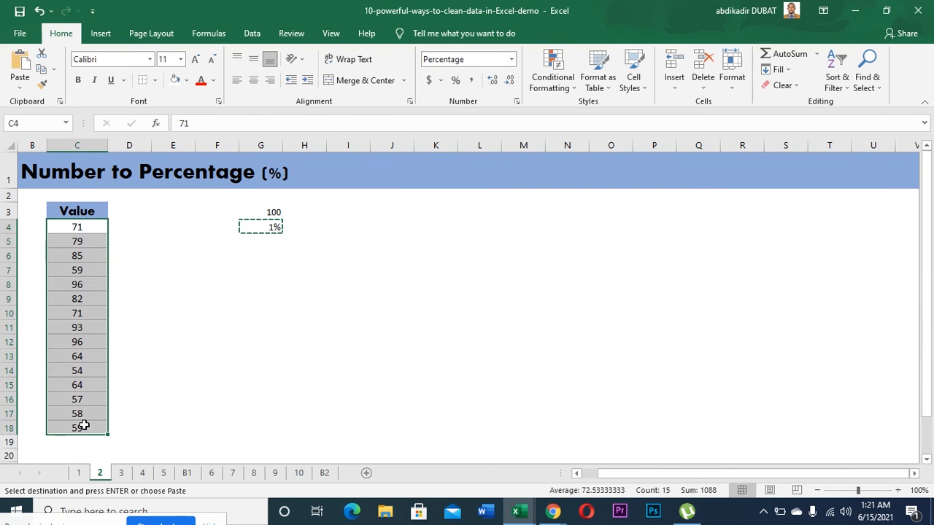
pyautogui.rightClick(76, 241)
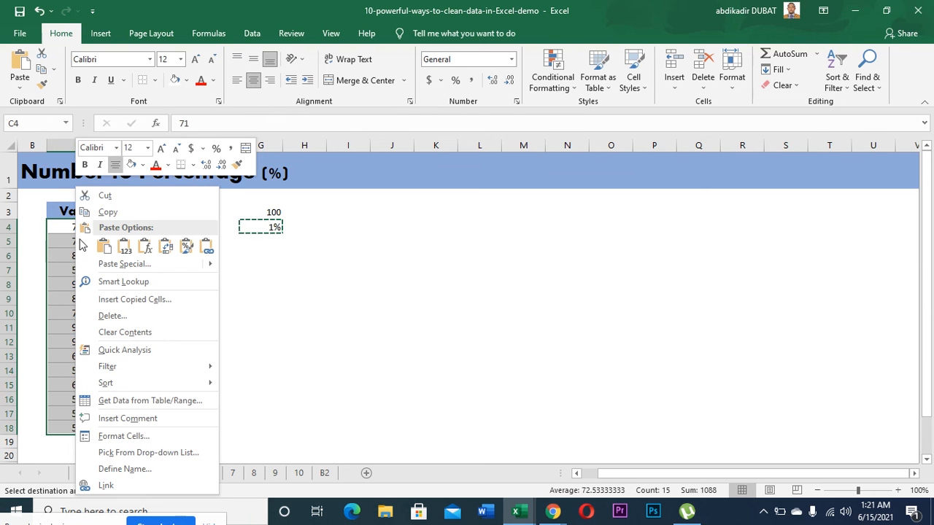
pyautogui.click(120, 264)
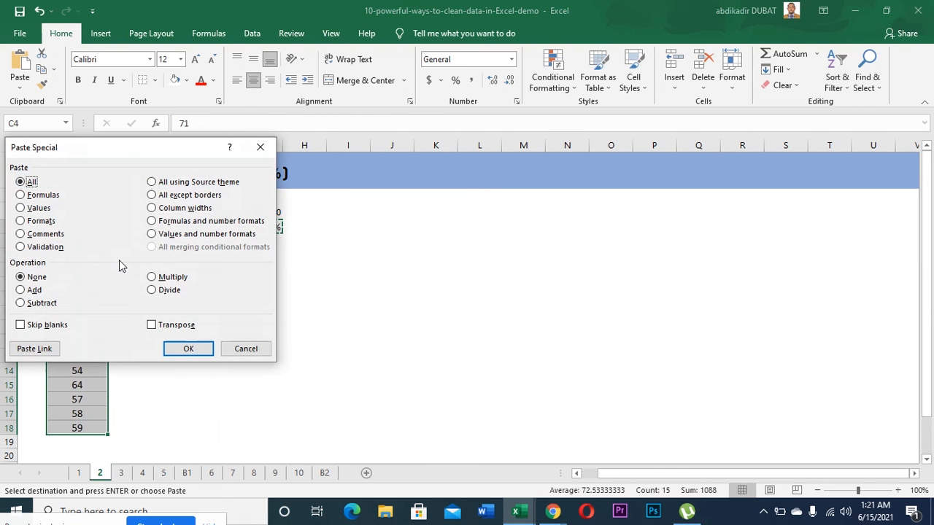
pyautogui.moveTo(128, 159); pyautogui.dragTo(435, 209)
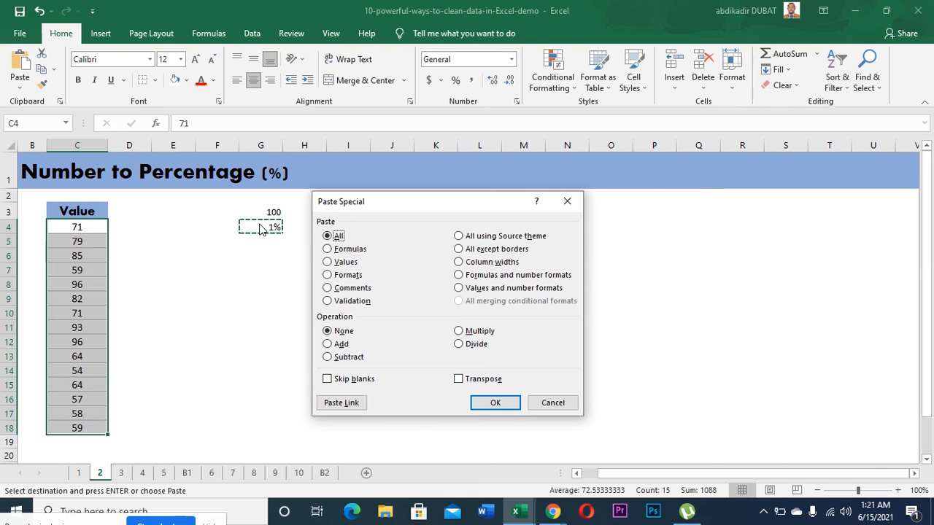
pyautogui.click(460, 332)
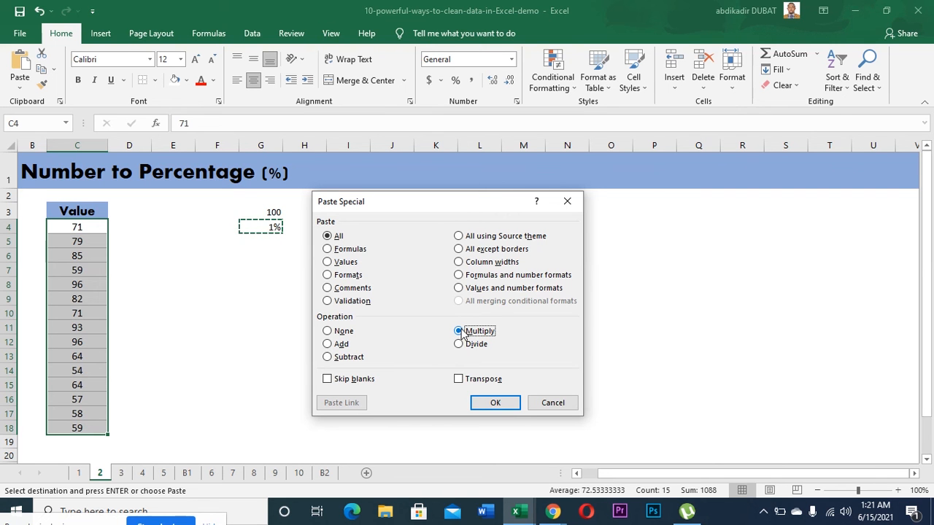
pyautogui.click(494, 403)
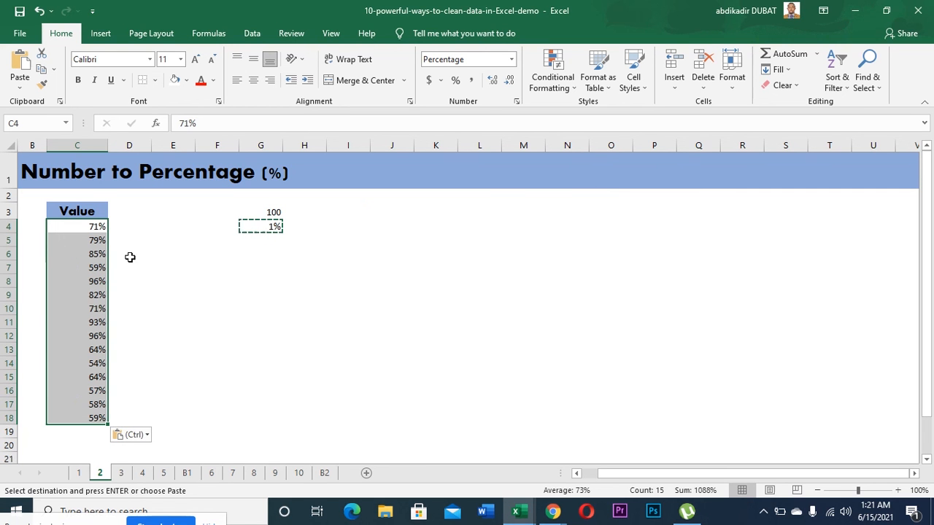
pyautogui.click(71, 242)
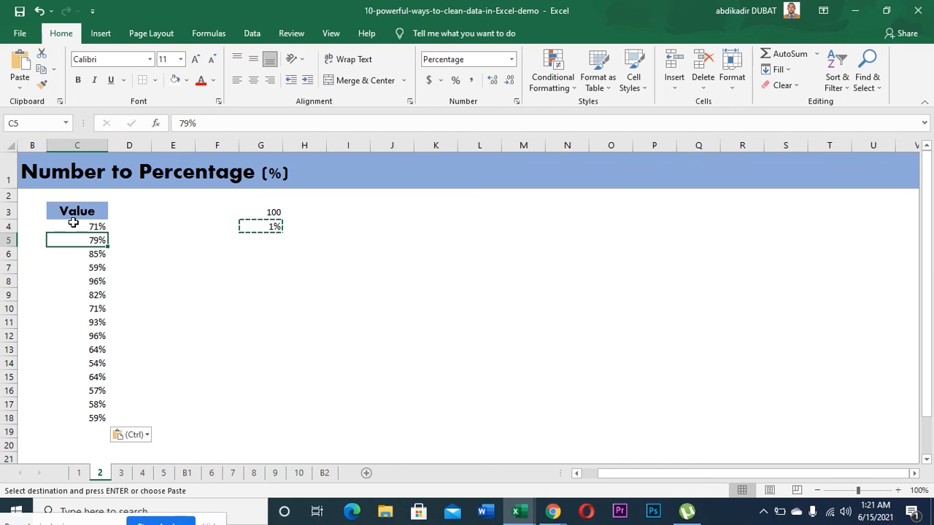
pyautogui.click(77, 225)
pyautogui.moveTo(76, 226); pyautogui.dragTo(98, 403)
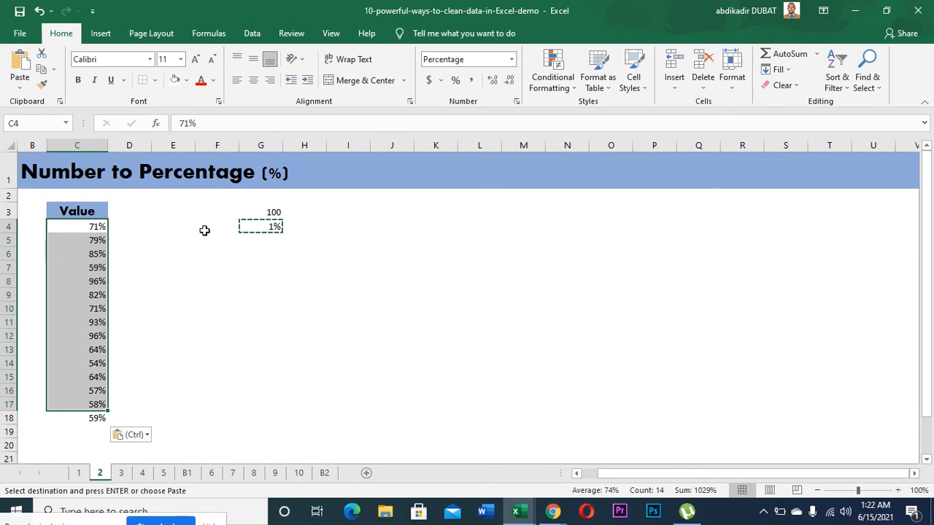
pyautogui.click(143, 232)
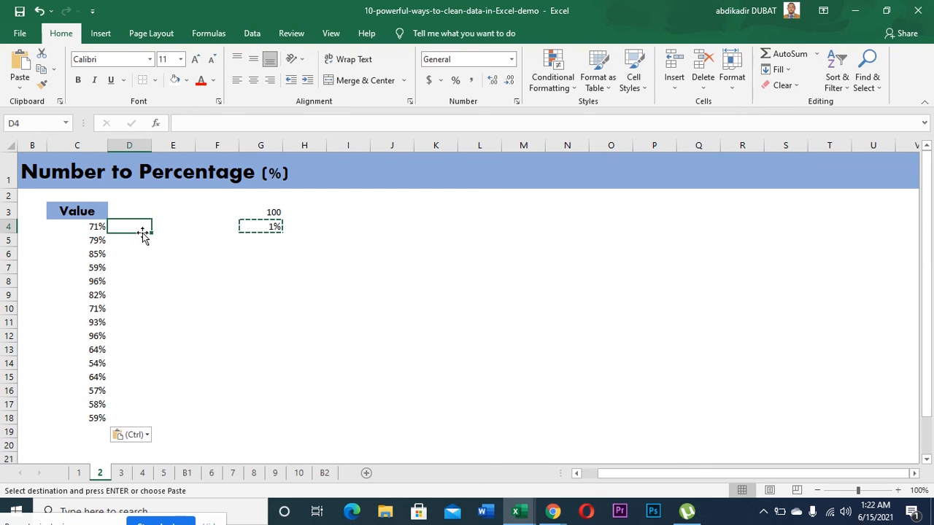
pyautogui.click(153, 252)
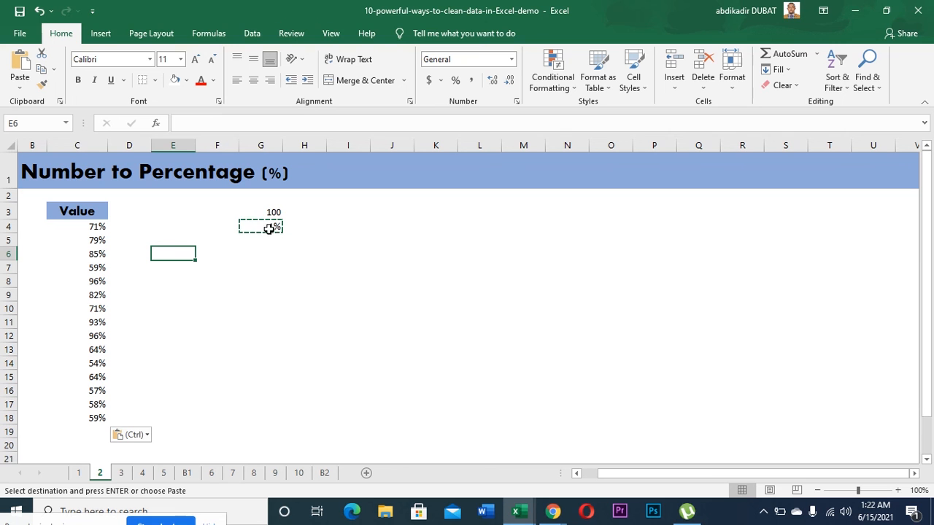
pyautogui.click(89, 227)
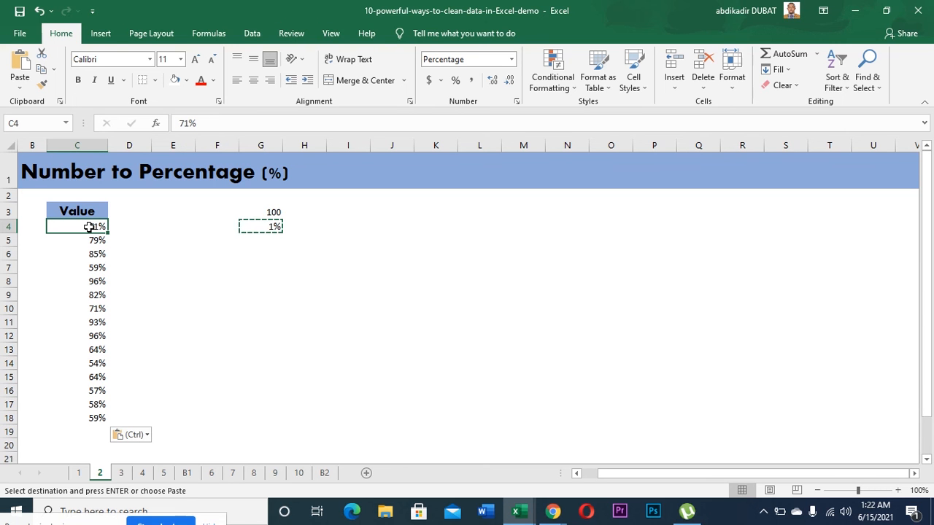